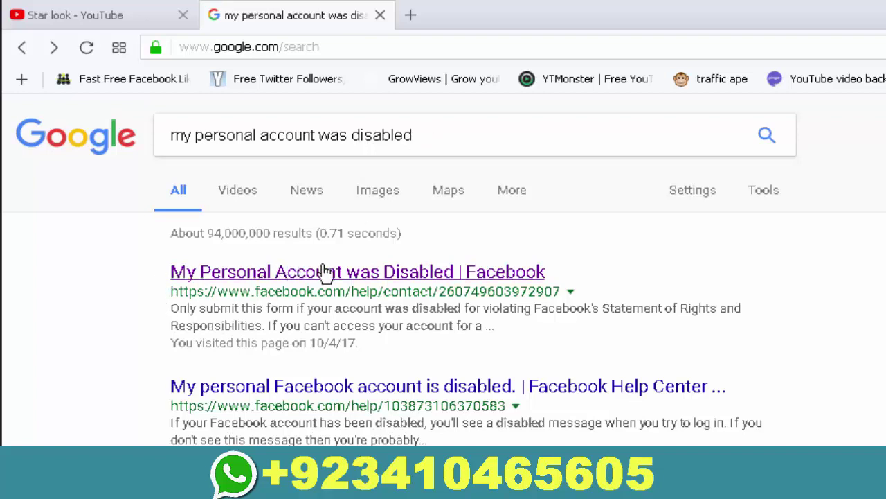
Open the 'My Personal Account was Disabled | Facebook' result and scroll to its empty form fields.
click(483, 275)
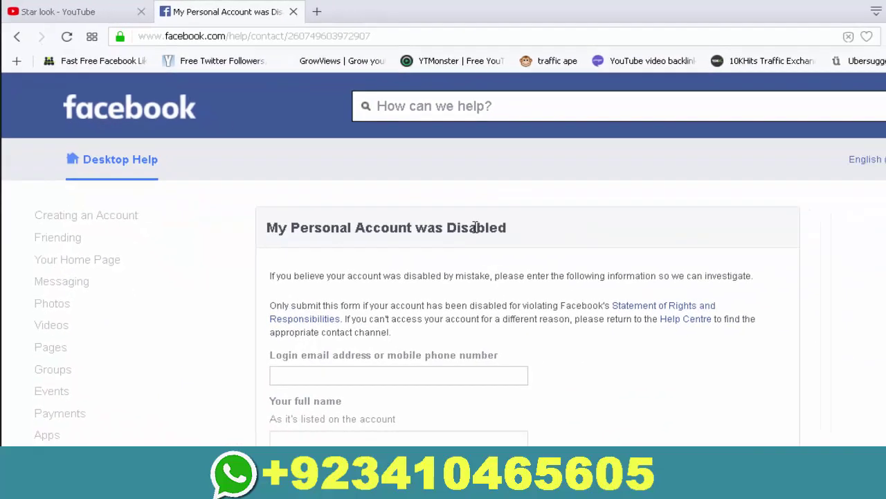
scroll(476, 227, down, 2)
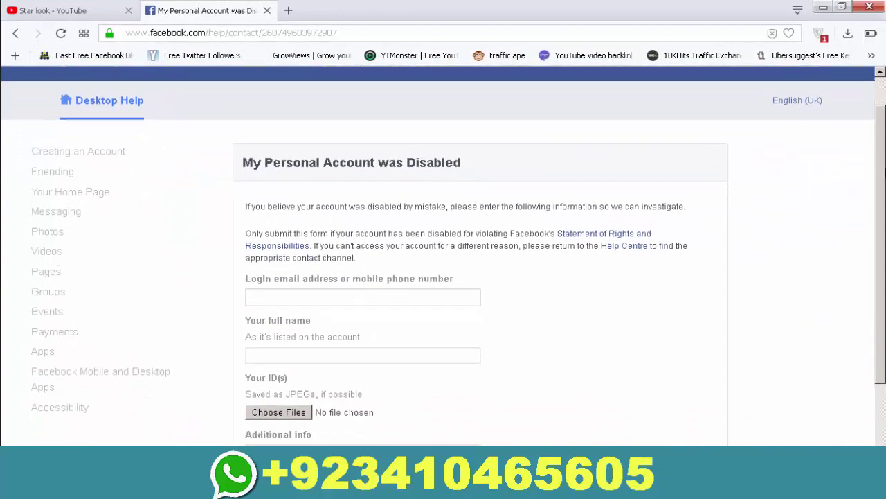
scroll(883, 165, up, 1)
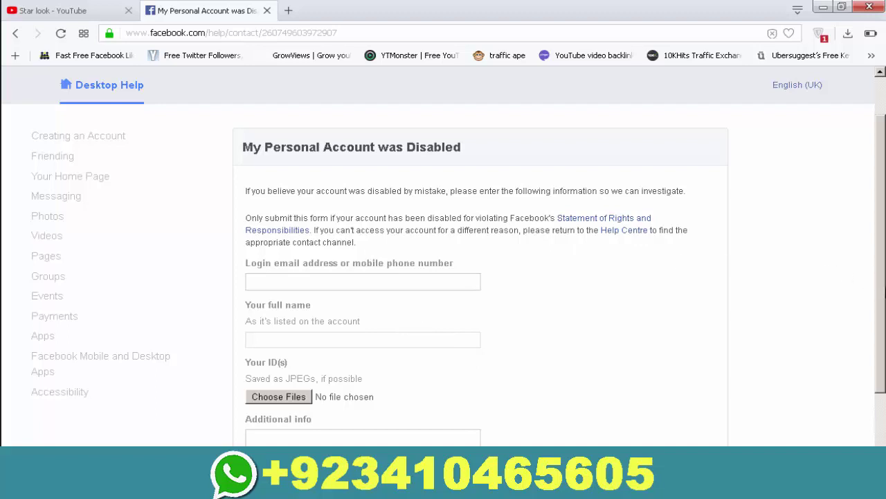
scroll(883, 291, down, 1)
scroll(443, 256, down, 1)
scroll(443, 256, up, 1)
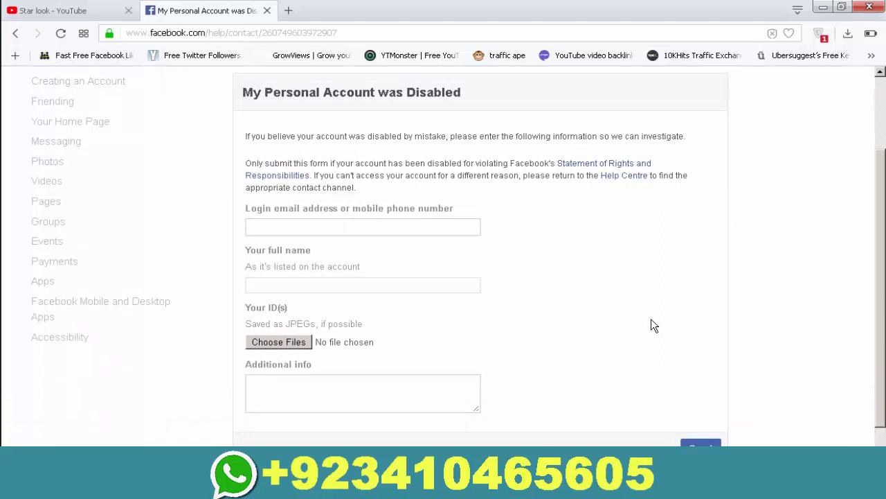
Enter the account e-mail in the login field, correcting its typo, then type the holder's full name.
click(386, 231)
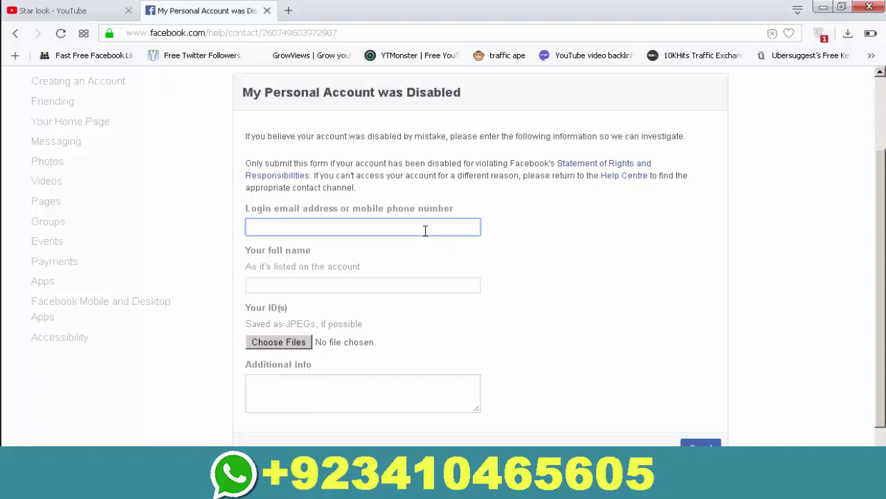
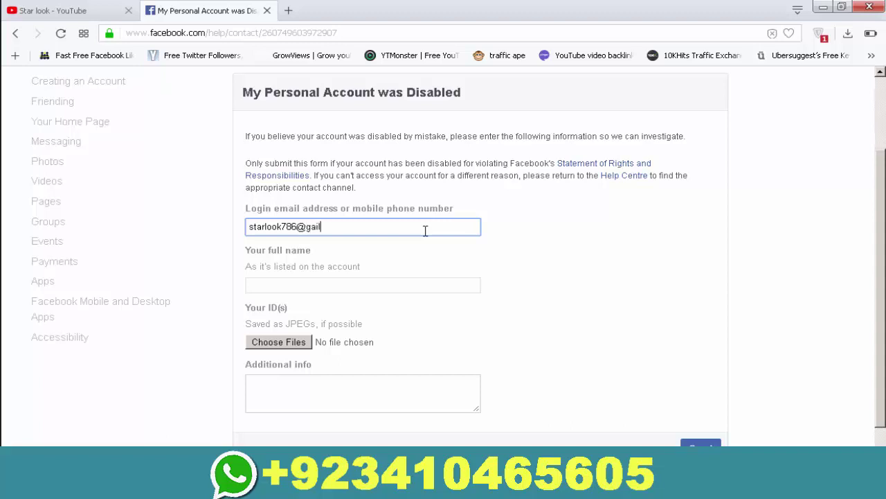
key(Left)
key(Left)
key(Left)
key(Left)
key(Left)
key(Left)
text(m)
click(381, 286)
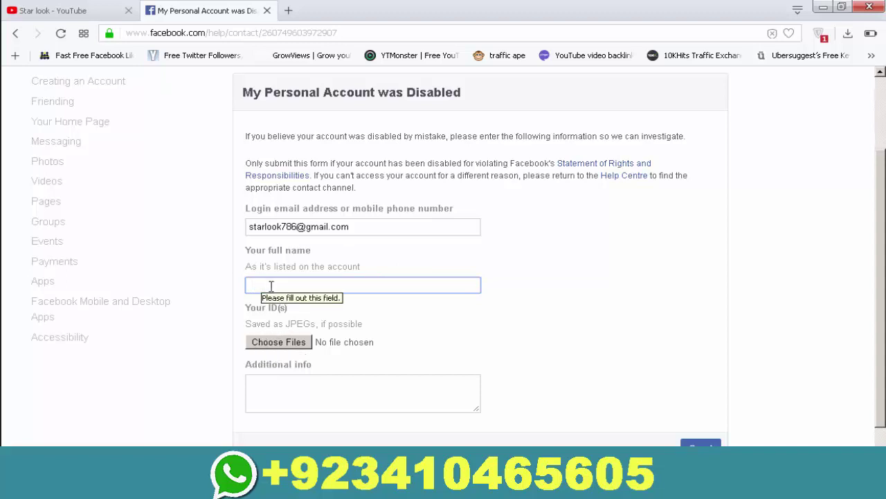
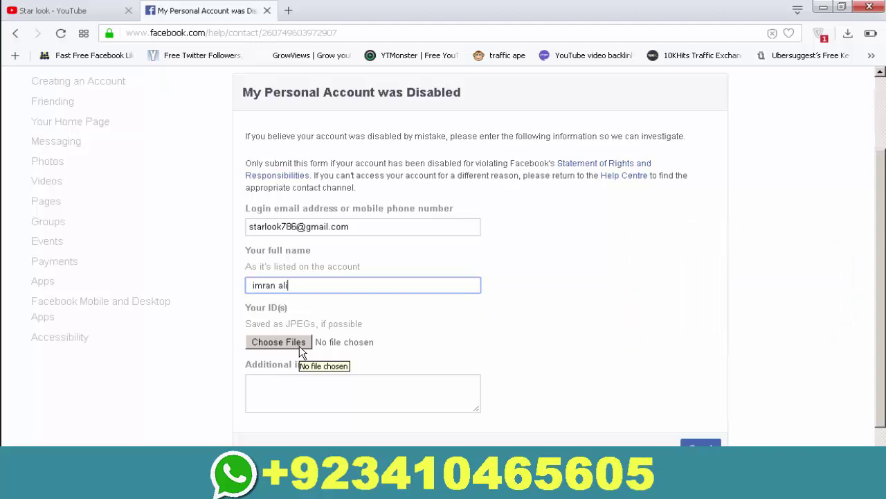
click(299, 345)
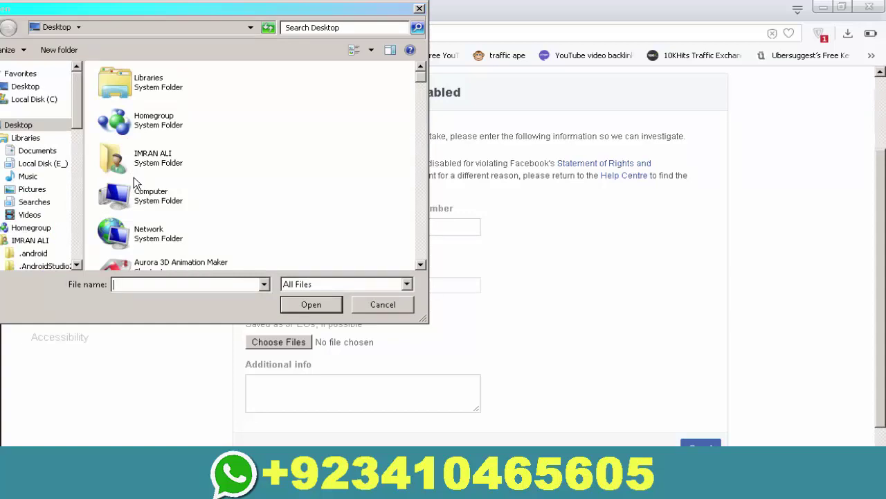
click(390, 305)
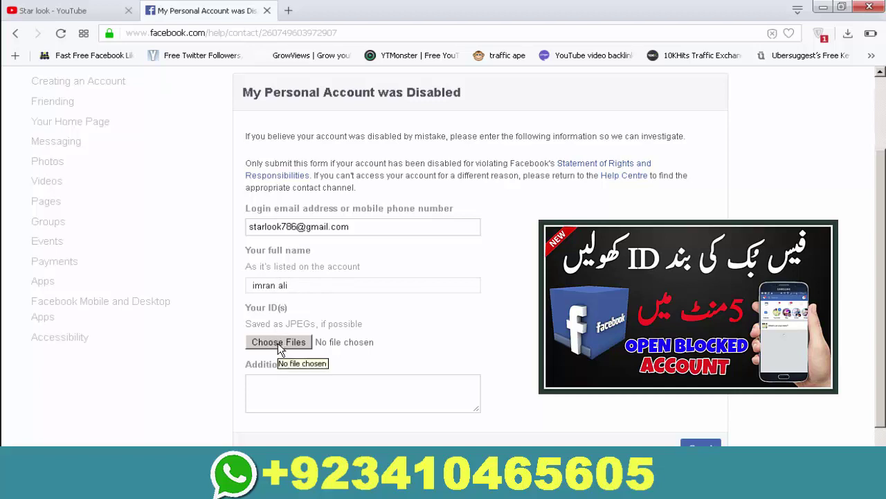
click(294, 389)
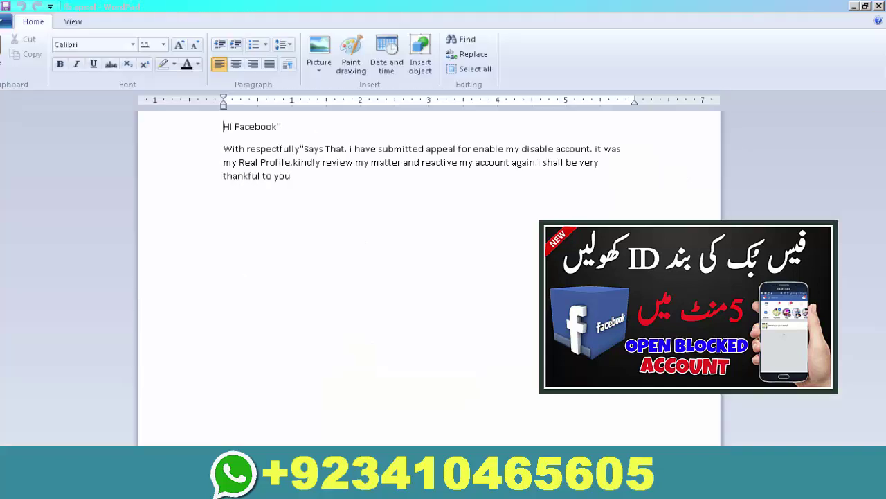
Select and copy the entire appeal message in WordPad, then switch back to the browser.
click(320, 196)
drag(320, 195, 212, 138)
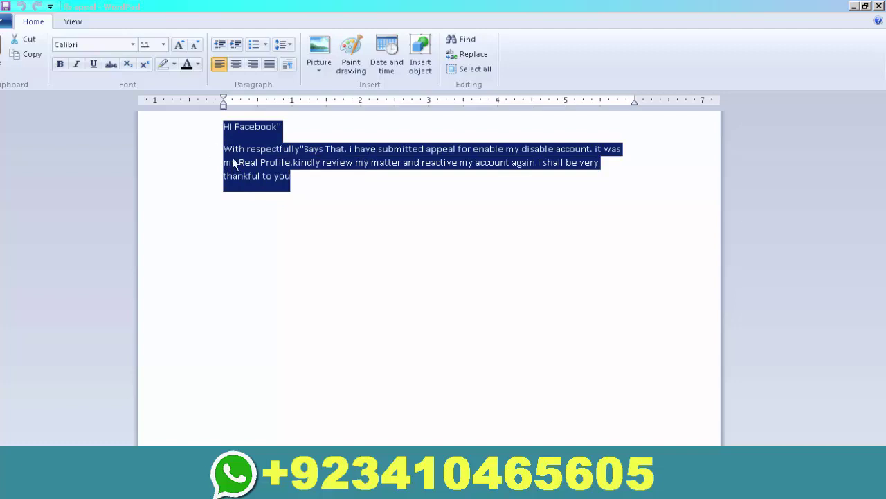
click(319, 211)
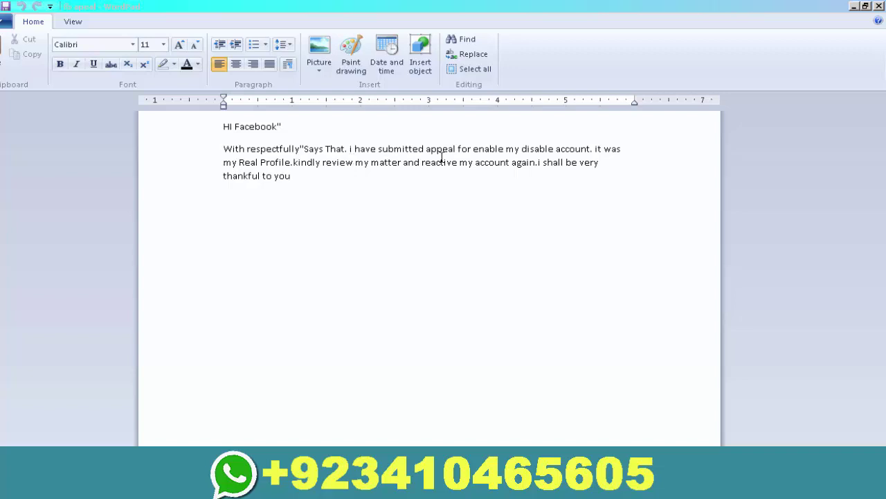
click(542, 160)
drag(306, 186, 208, 129)
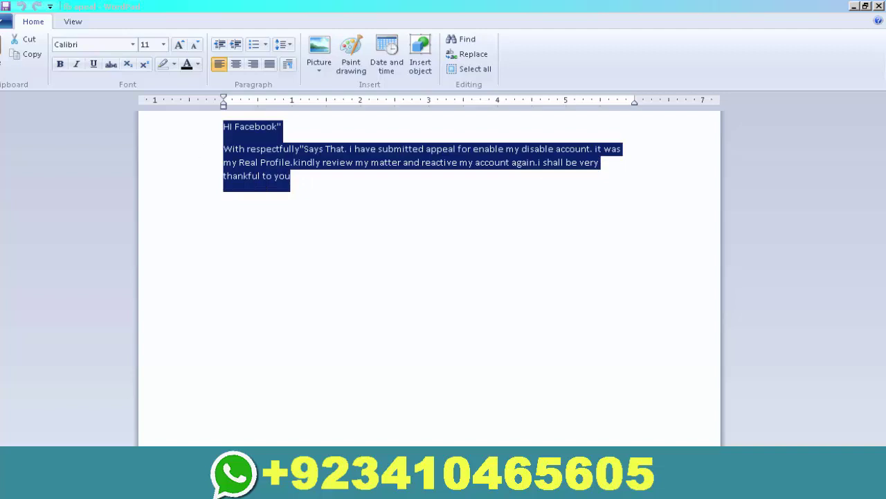
key(alt+Tab)
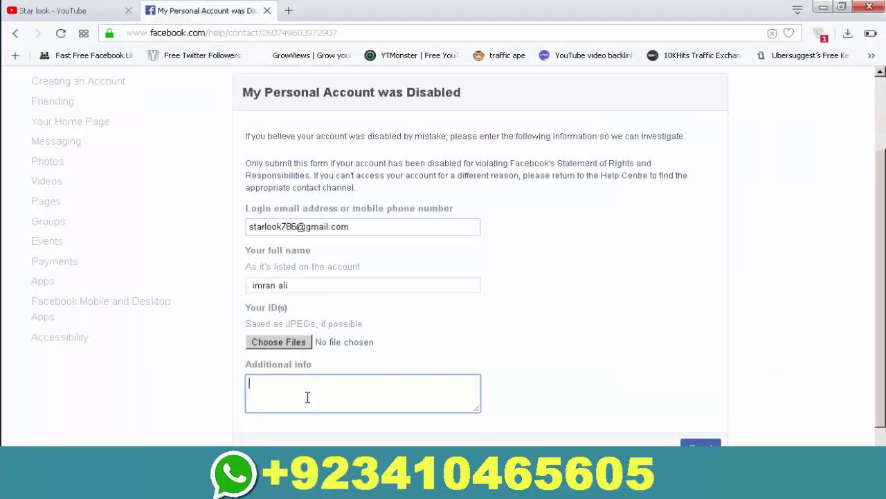
Paste the copied appeal message into the Additional info box.
key(ctrl+v)
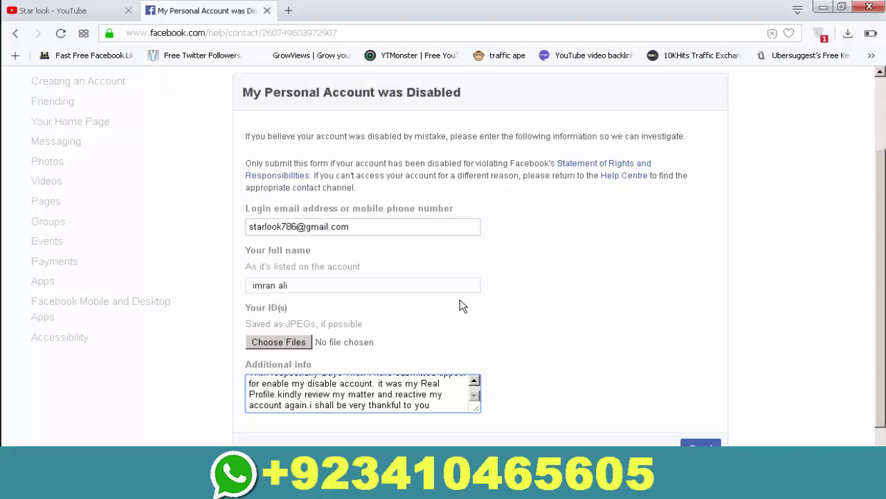
click(439, 291)
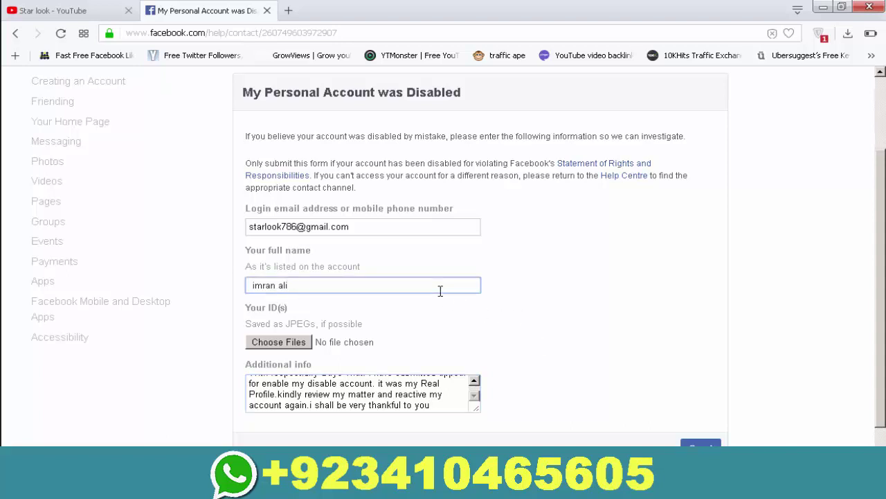